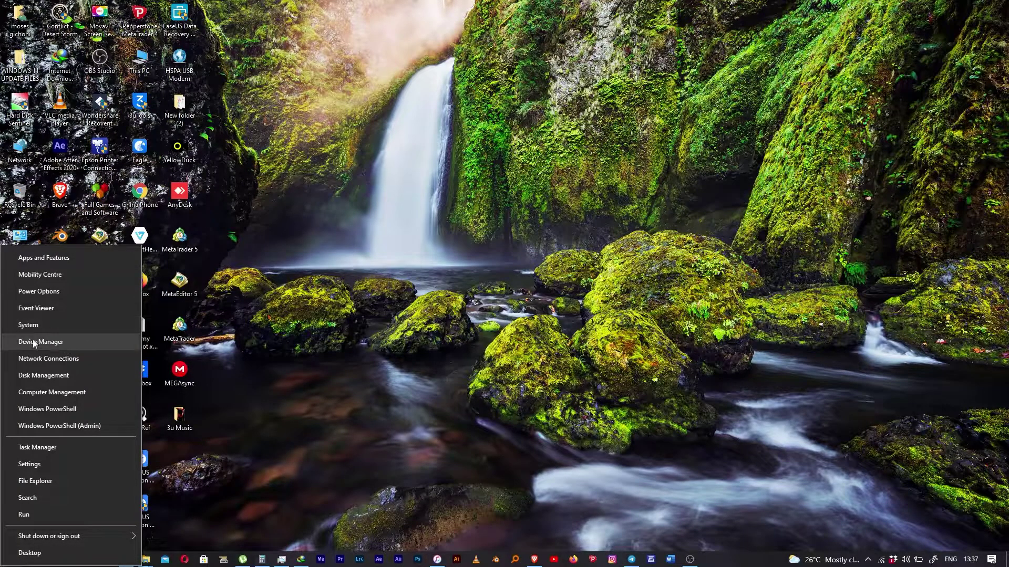
Step: Open System's About page and review the 16.0 GB RAM, 64-bit Windows 10 Pro 21H1 specs
{"action": "left_click", "coordinate": [19, 326]}
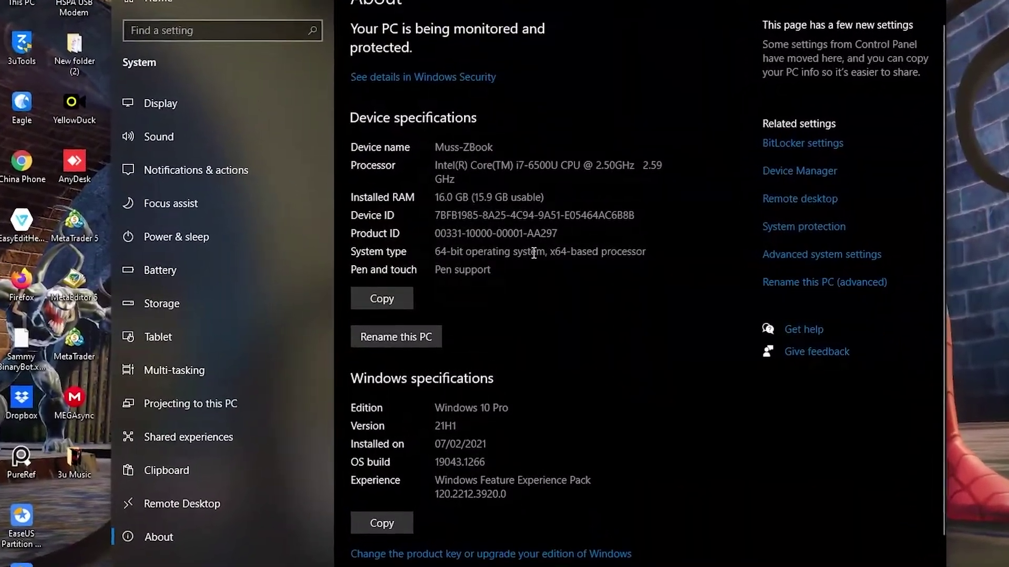
{"action": "scroll", "coordinate": [532, 255], "scroll_direction": "down", "scroll_amount": 2}
{"action": "scroll", "coordinate": [533, 252], "scroll_direction": "up", "scroll_amount": 1}
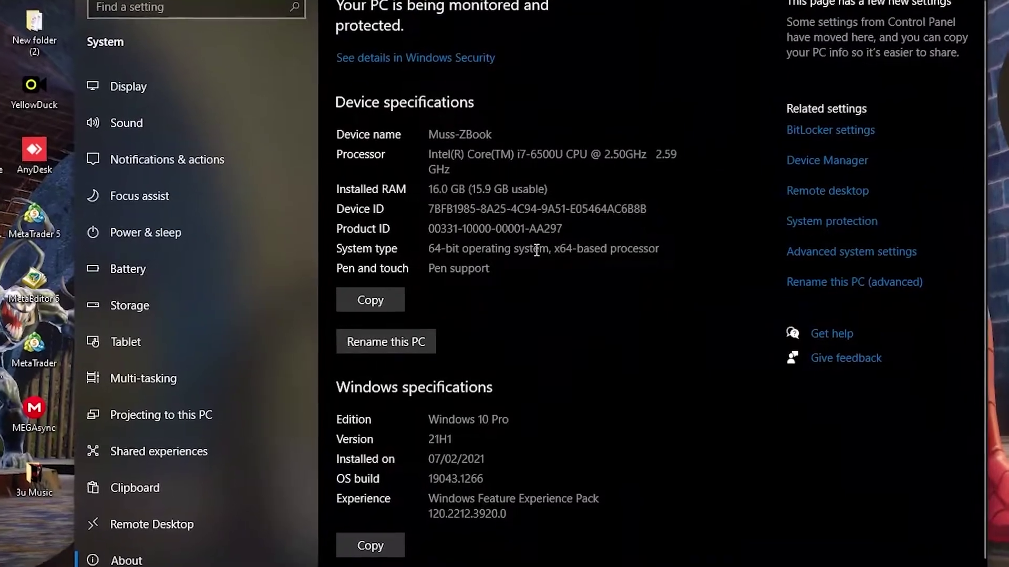
{"action": "scroll", "coordinate": [534, 252], "scroll_direction": "down", "scroll_amount": 1}
{"action": "scroll", "coordinate": [536, 251], "scroll_direction": "up", "scroll_amount": 1}
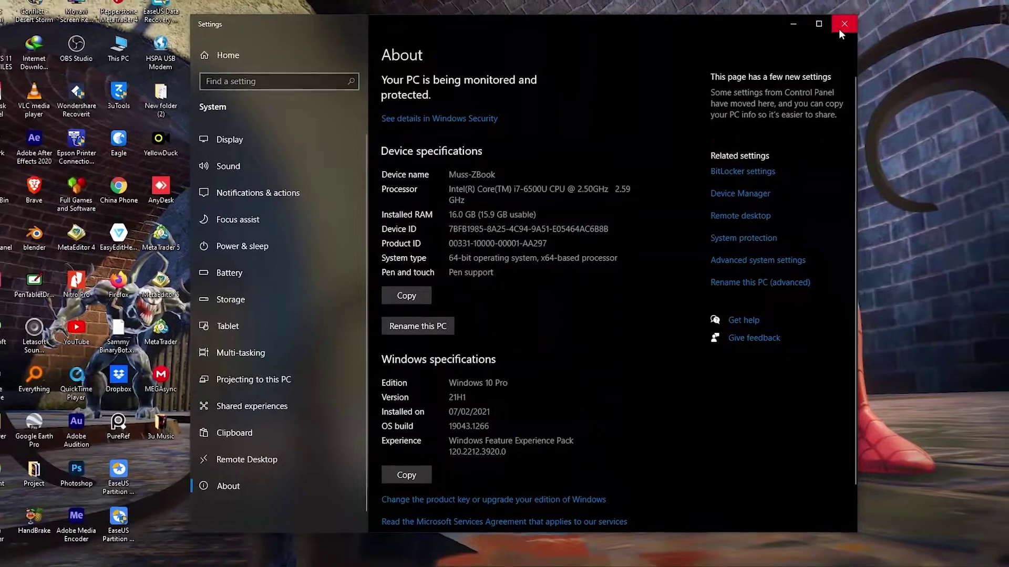
{"action": "left_click", "coordinate": [831, 34]}
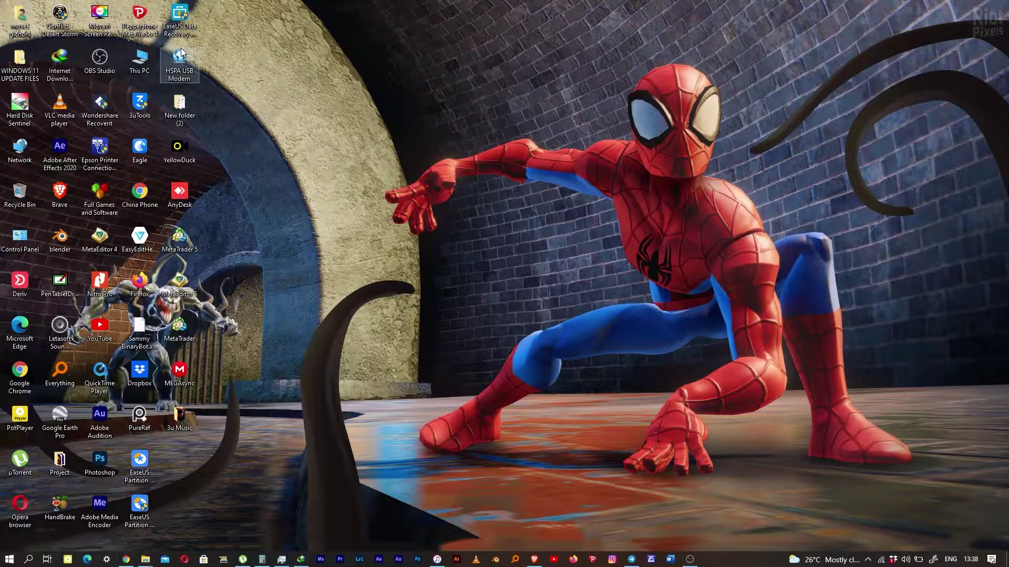
{"action": "right_click", "coordinate": [9, 559]}
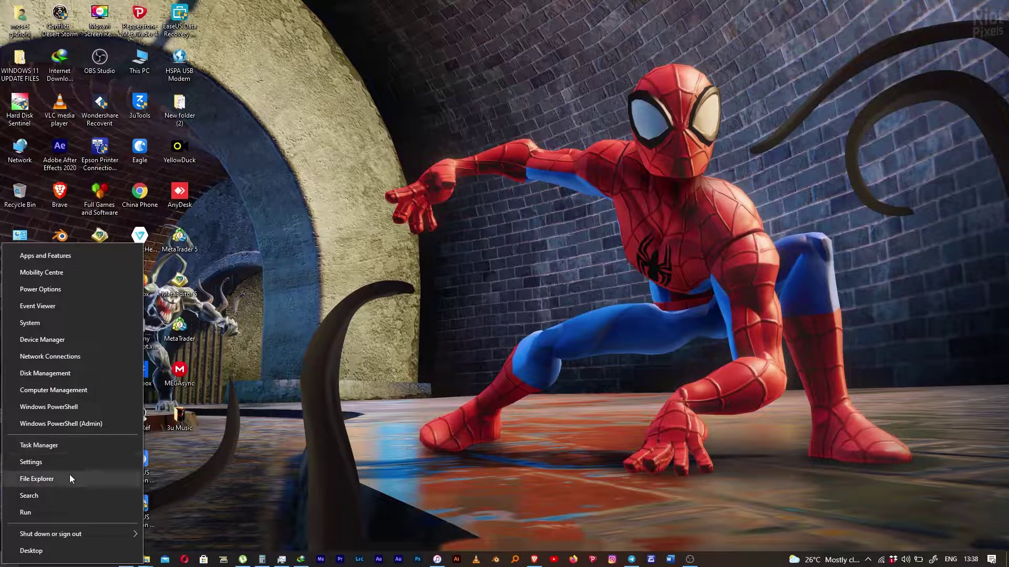
{"action": "left_click", "coordinate": [39, 323]}
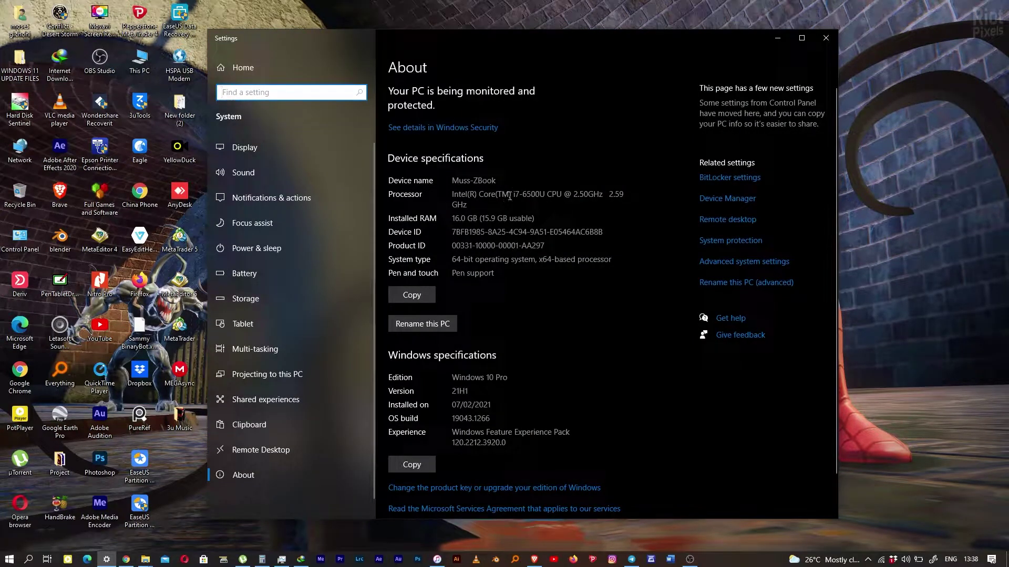
{"action": "left_click_drag", "start_coordinate": [519, 195], "coordinate": [625, 205]}
{"action": "left_click", "coordinate": [604, 199]}
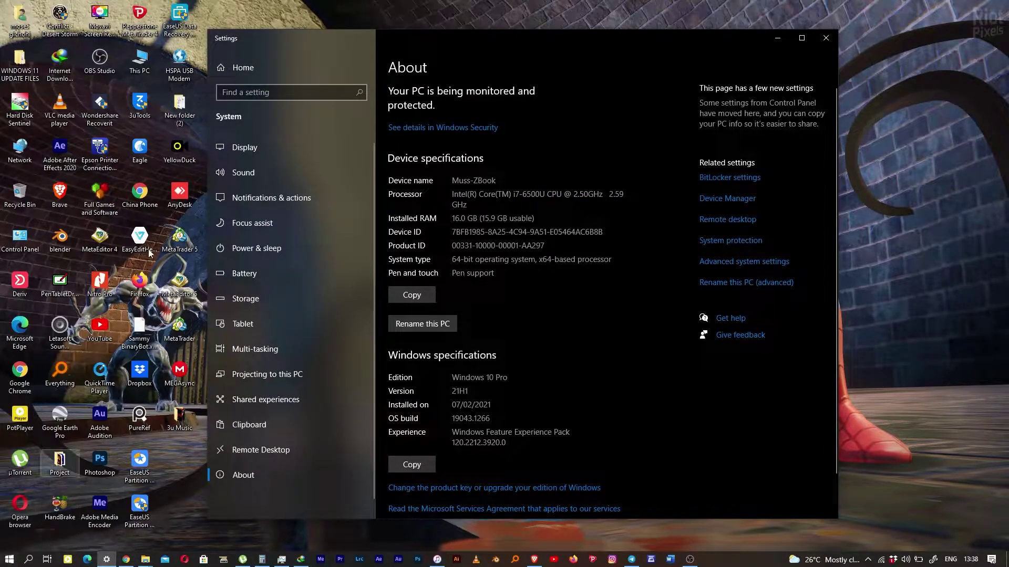
{"action": "left_click", "coordinate": [112, 227]}
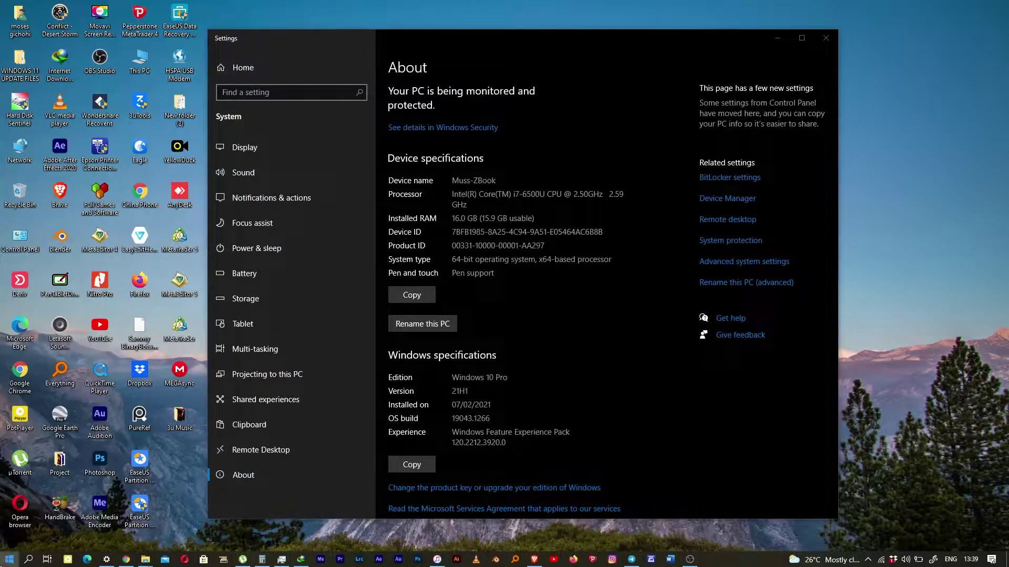
Step: Launch PC Health Check from a 'pc' search and run the Windows 11 compatibility check
{"action": "left_click", "coordinate": [9, 559]}
{"action": "type", "text": "pc"}
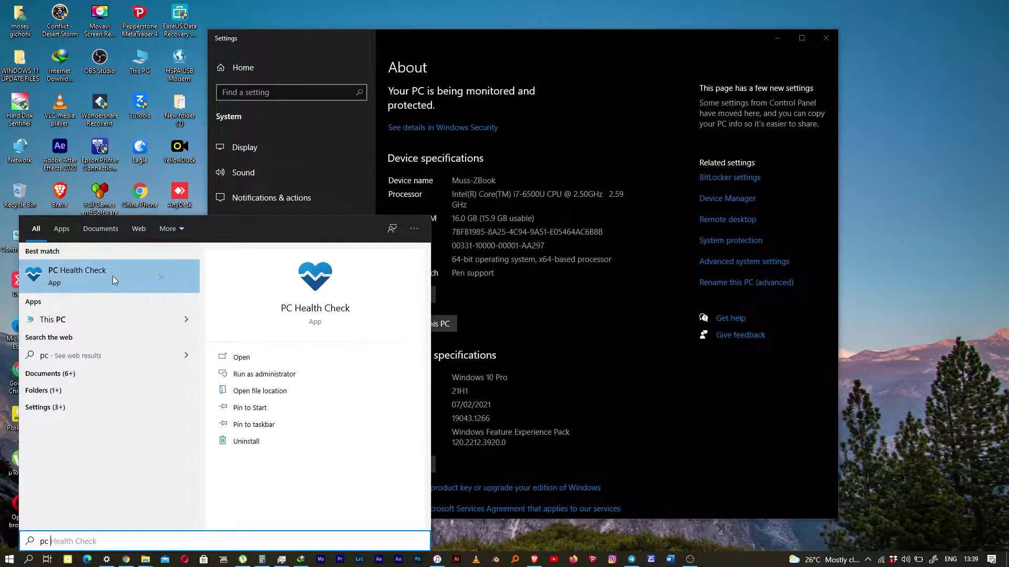
{"action": "left_click", "coordinate": [103, 277]}
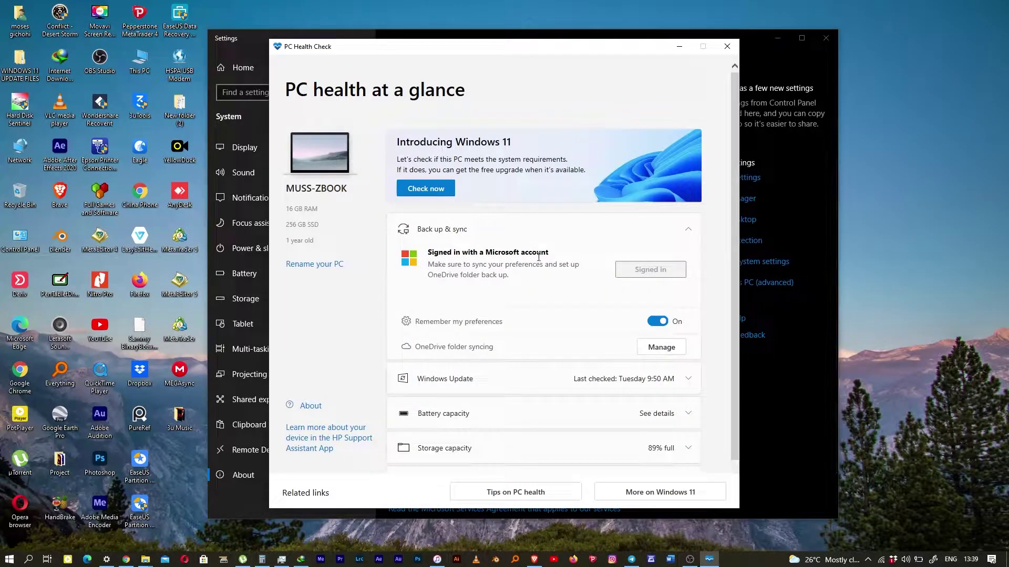
{"action": "left_click", "coordinate": [425, 187]}
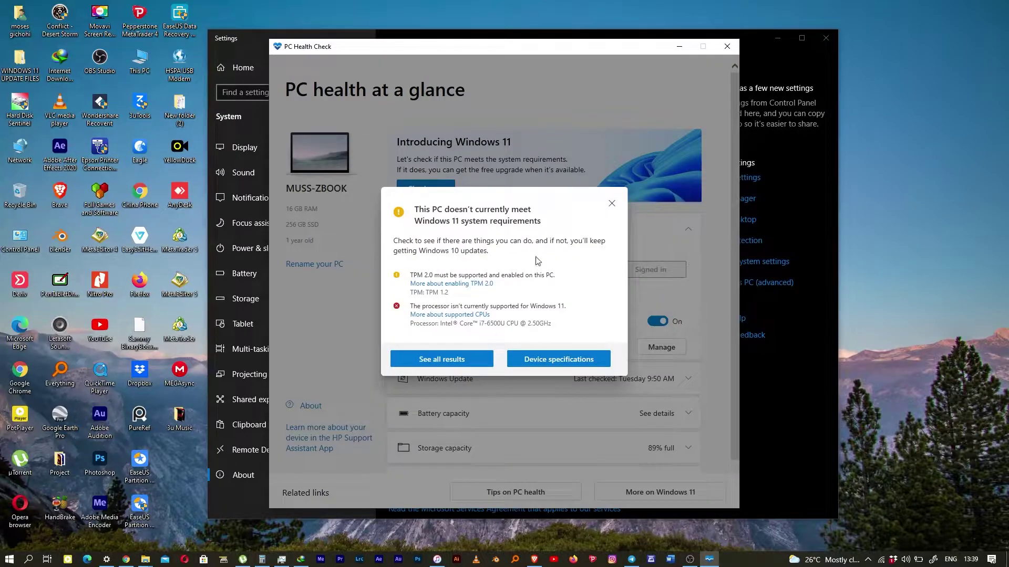
Step: Review all results showing the PC fails Windows 11 requirements, then open Local Disk (H:)
{"action": "left_click", "coordinate": [443, 362]}
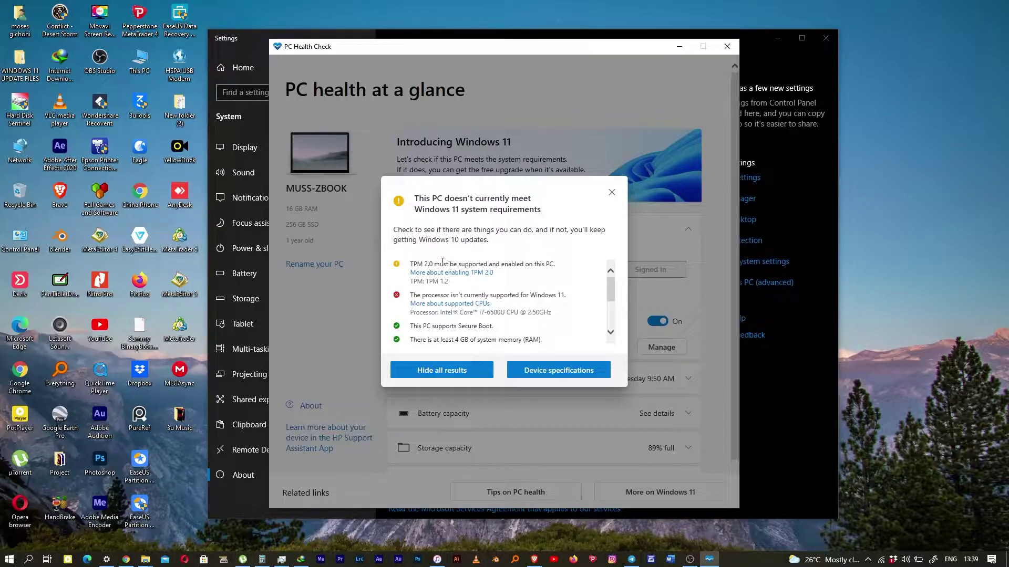
{"action": "scroll", "coordinate": [499, 324], "scroll_direction": "down", "scroll_amount": 1}
{"action": "scroll", "coordinate": [492, 309], "scroll_direction": "down", "scroll_amount": 3}
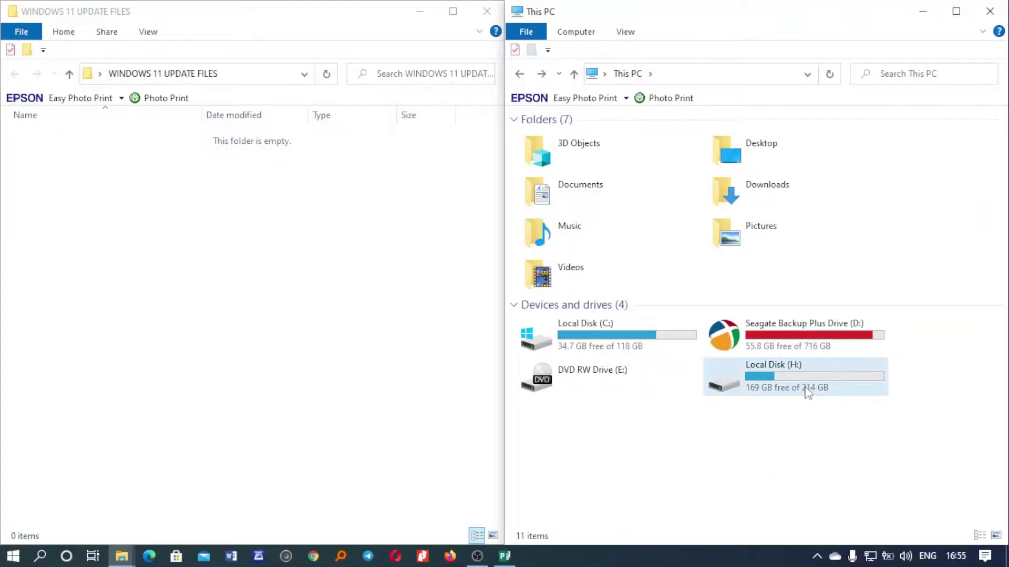
{"action": "double_click", "coordinate": [805, 389]}
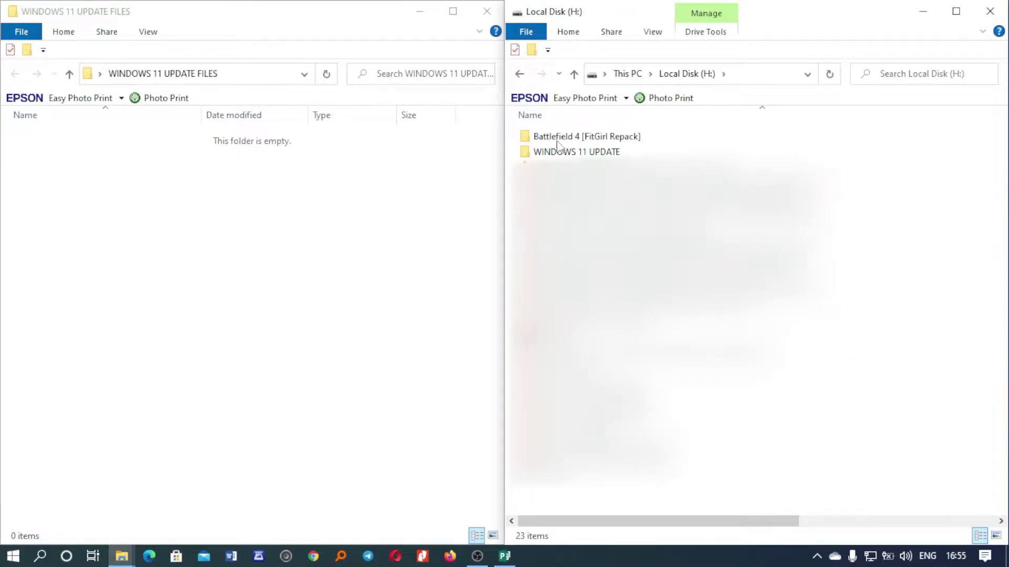
Step: Mount the ISO in WINDOWS 11 UPDATE and copy all 8 items into WINDOWS 11 UPDATE FILES
{"action": "left_click", "coordinate": [557, 151]}
{"action": "double_click", "coordinate": [557, 151]}
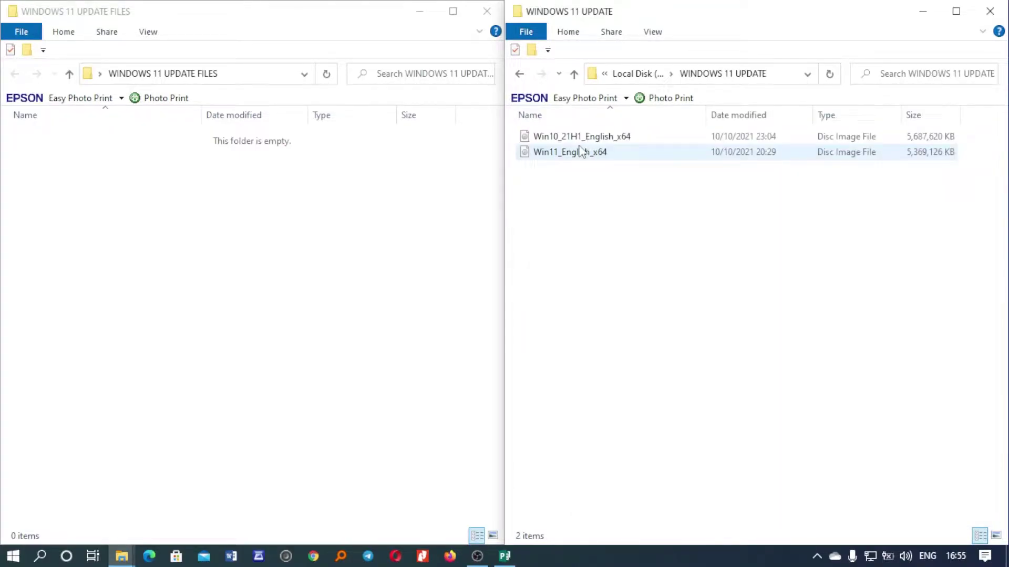
{"action": "double_click", "coordinate": [581, 151]}
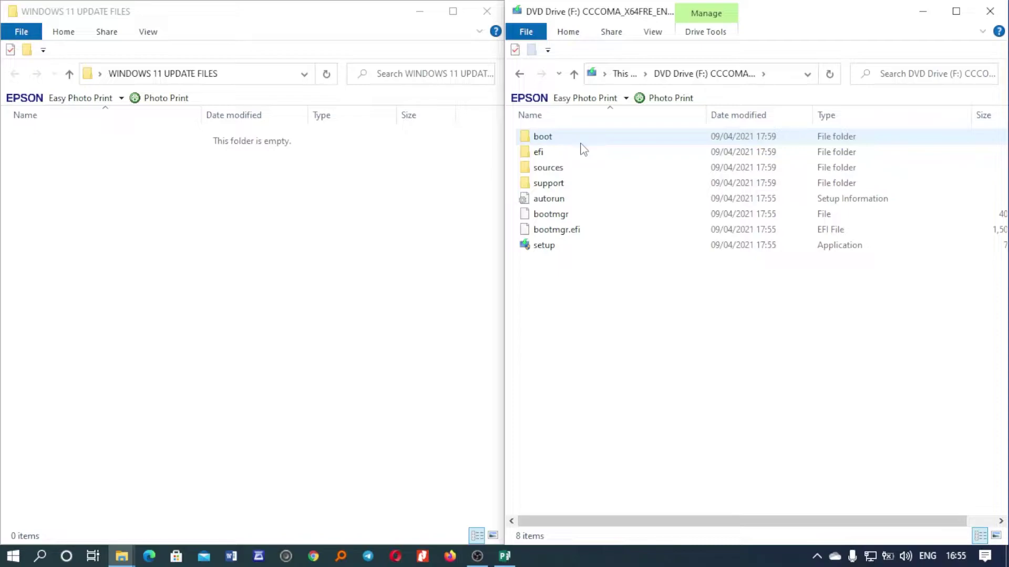
{"action": "left_click_drag", "start_coordinate": [648, 274], "coordinate": [143, 333]}
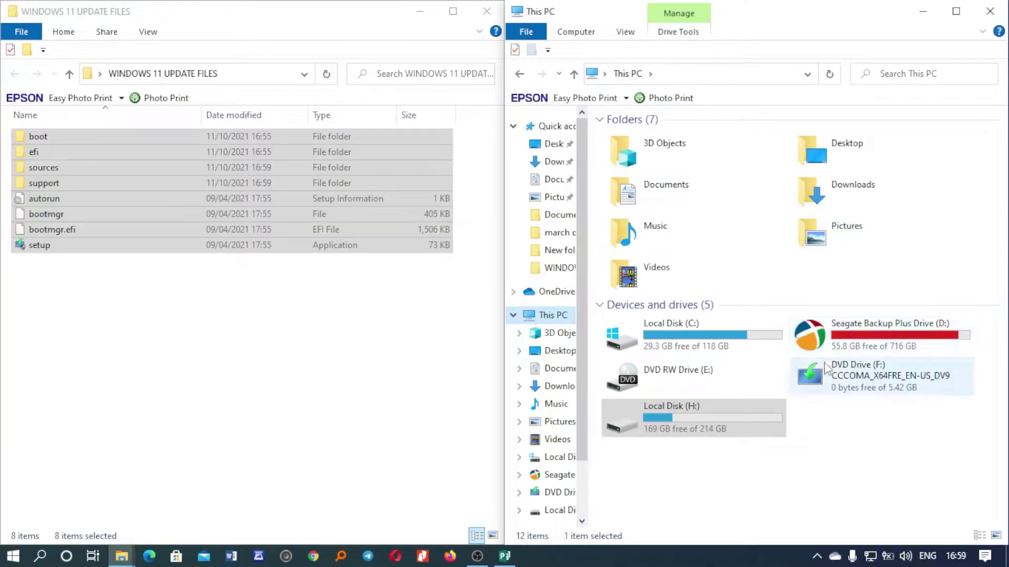
Step: Eject the mounted DVD Drive (F:) and mount the Windows 11 disc image instead
{"action": "right_click", "coordinate": [873, 374]}
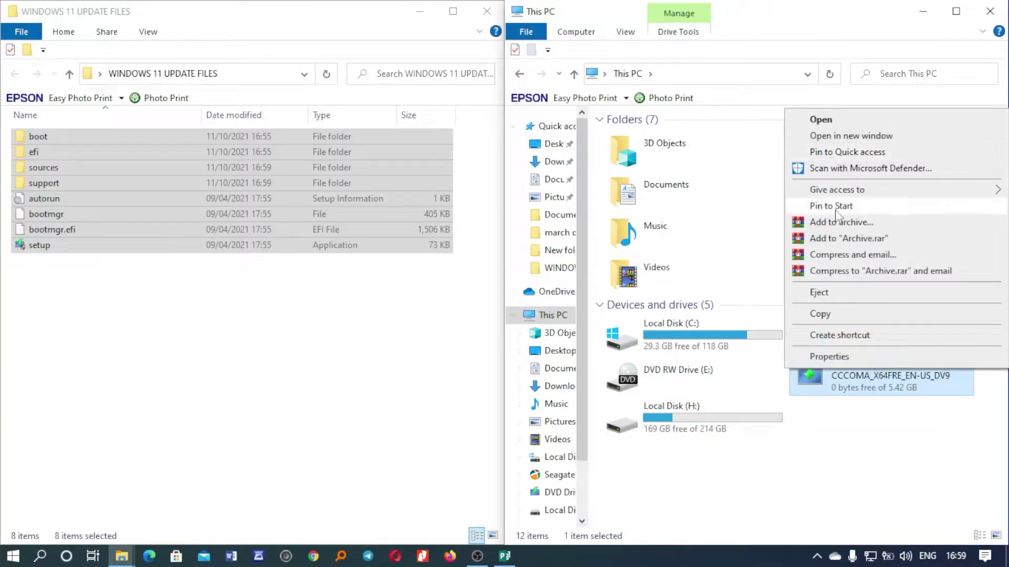
{"action": "left_click", "coordinate": [820, 292]}
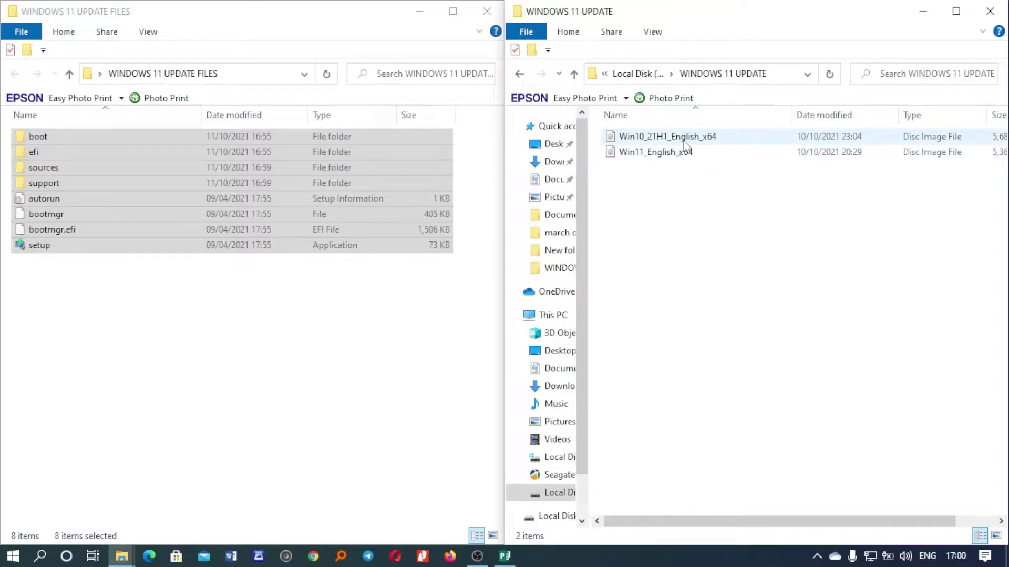
{"action": "double_click", "coordinate": [668, 155]}
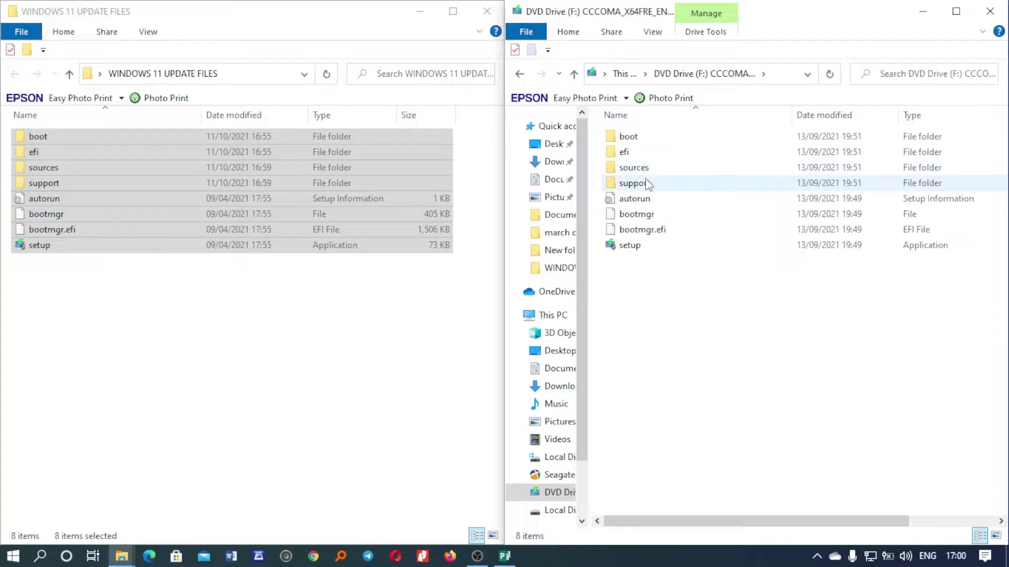
Step: Select install.wim in the copied sources folder of WINDOWS 11 UPDATE FILES
{"action": "double_click", "coordinate": [64, 170]}
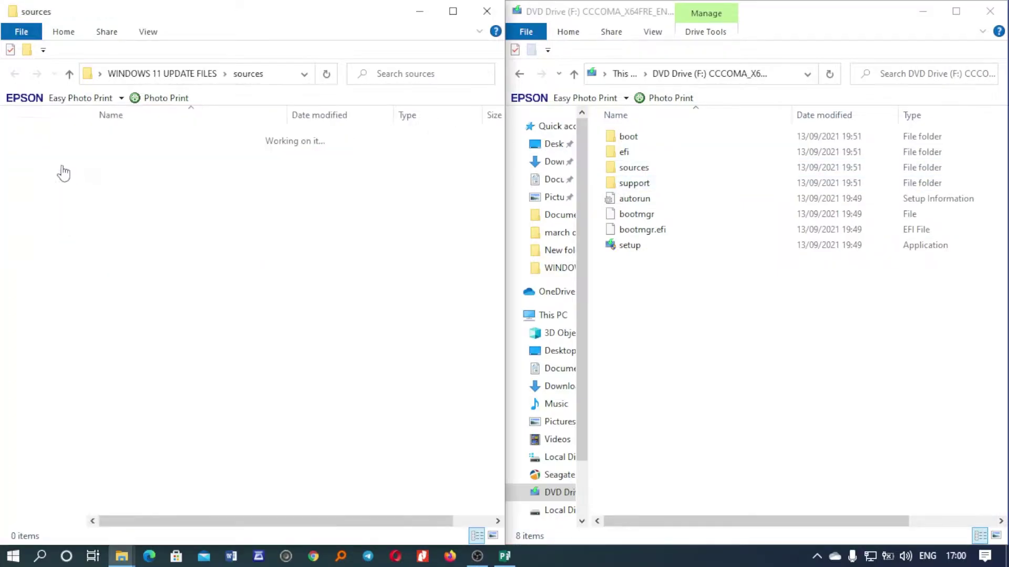
{"action": "scroll", "coordinate": [270, 402], "scroll_direction": "down", "scroll_amount": 3}
{"action": "scroll", "coordinate": [268, 398], "scroll_direction": "down", "scroll_amount": 10}
{"action": "left_click", "coordinate": [136, 368]}
{"action": "key", "text": "i"}
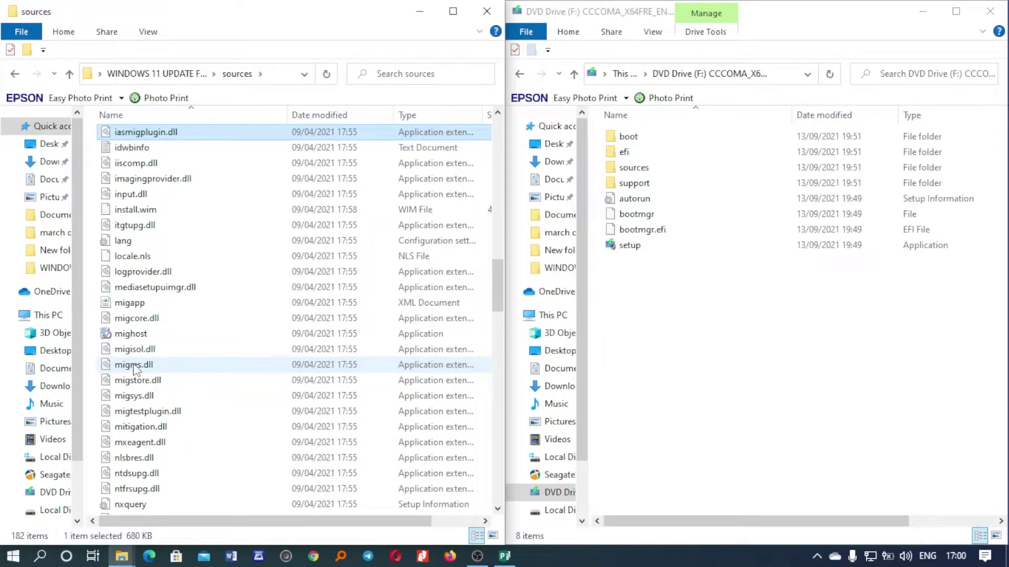
{"action": "left_click", "coordinate": [156, 211]}
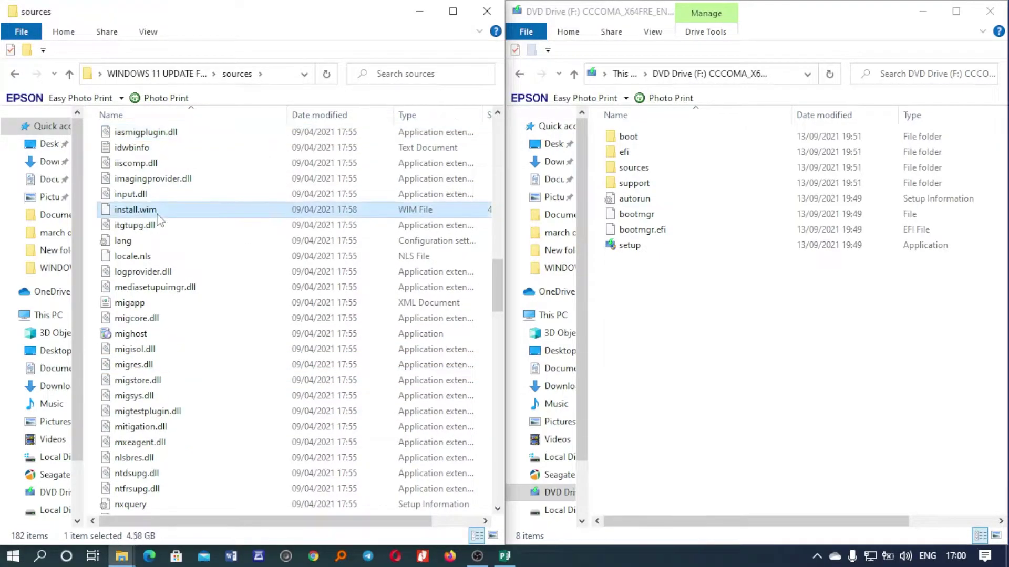
Step: Open the DVD drive's sources folder and jump down the list toward install.wim
{"action": "double_click", "coordinate": [633, 185]}
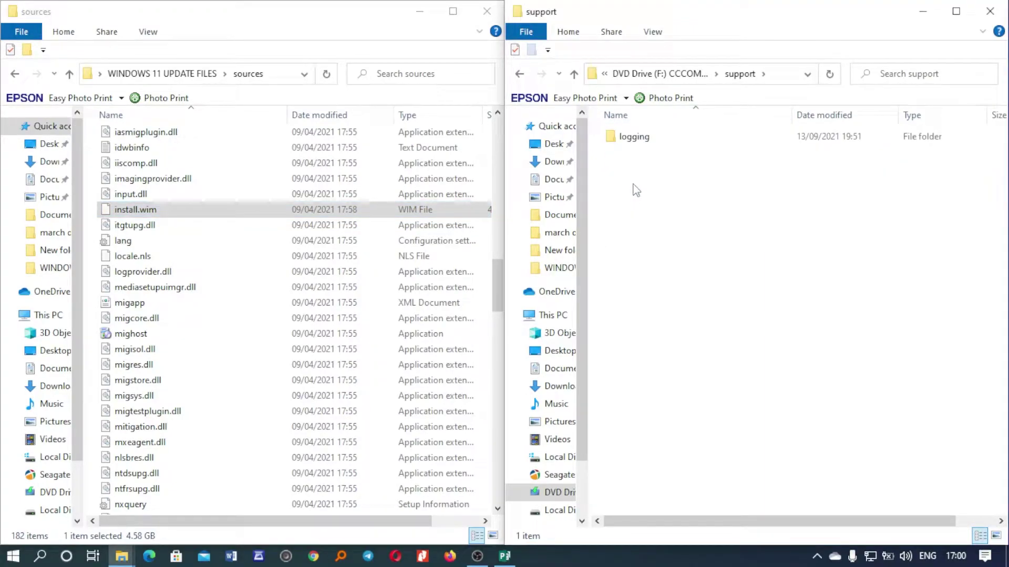
{"action": "left_click", "coordinate": [519, 74]}
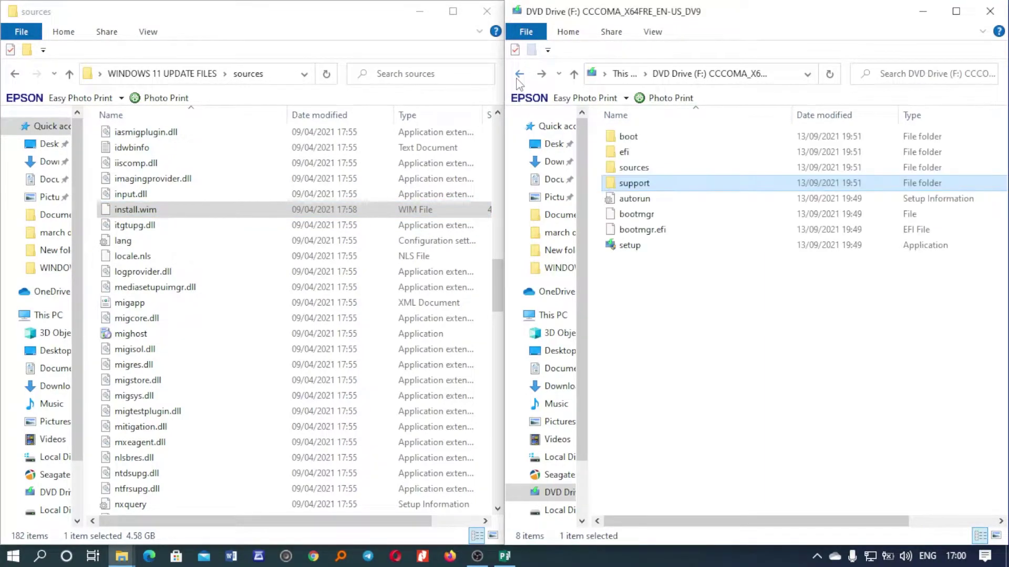
{"action": "left_click", "coordinate": [651, 169]}
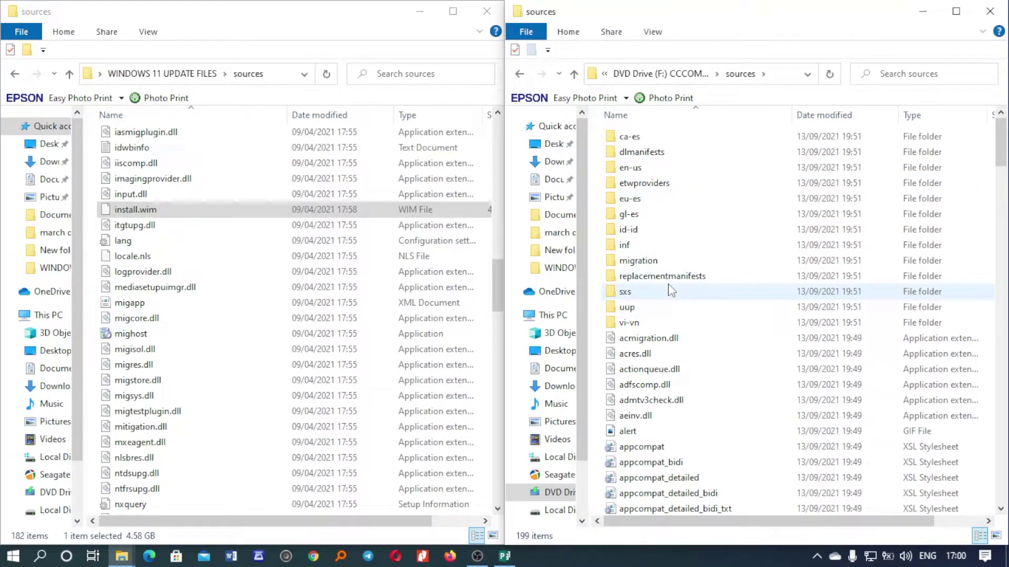
{"action": "type", "text": "ia"}
{"action": "key", "text": "Down"}
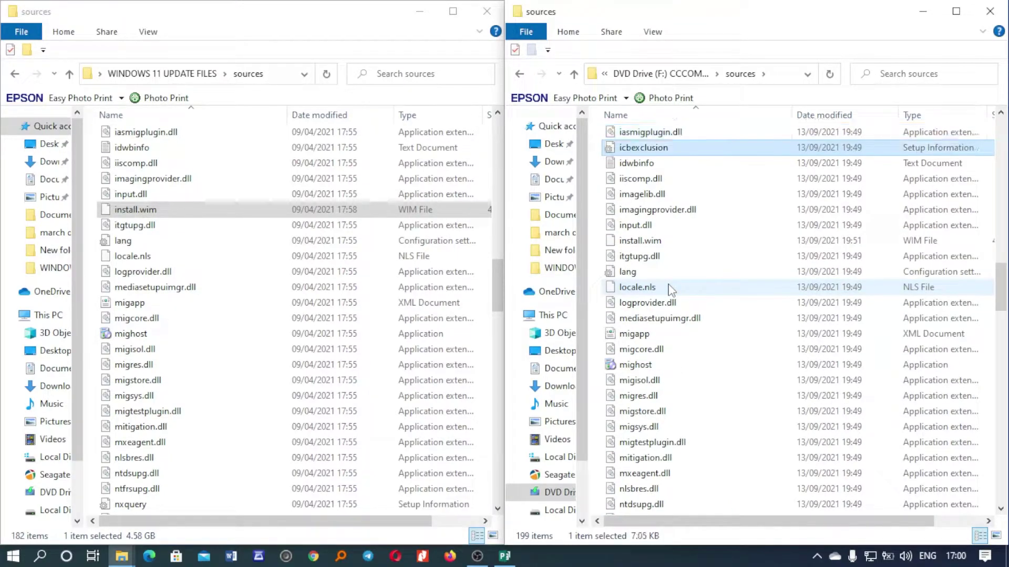
Step: Drag the DVD's install.wim into the update files' sources folder, replacing the existing file
{"action": "left_click_drag", "start_coordinate": [639, 241], "coordinate": [275, 323]}
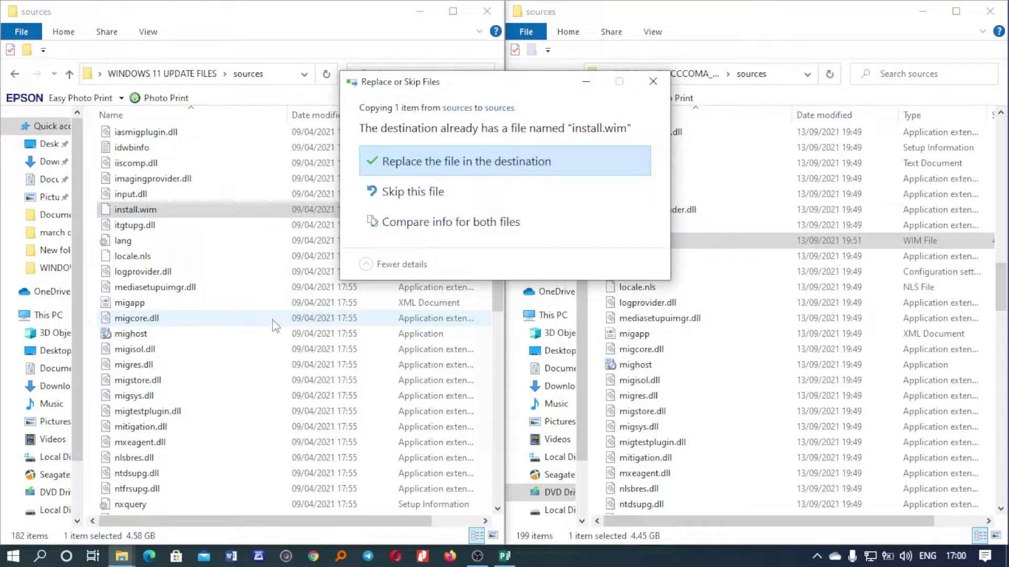
{"action": "left_click", "coordinate": [453, 168]}
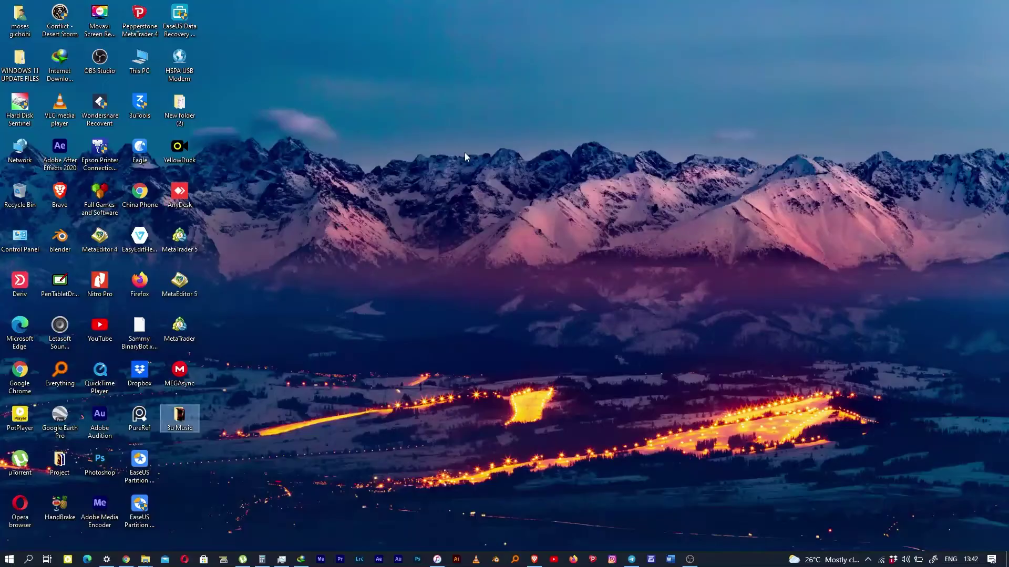
Step: Open the inner WINDOWS 11 UPDATE FILES folder, snap it to the right half, and select setup.exe
{"action": "left_click", "coordinate": [14, 76]}
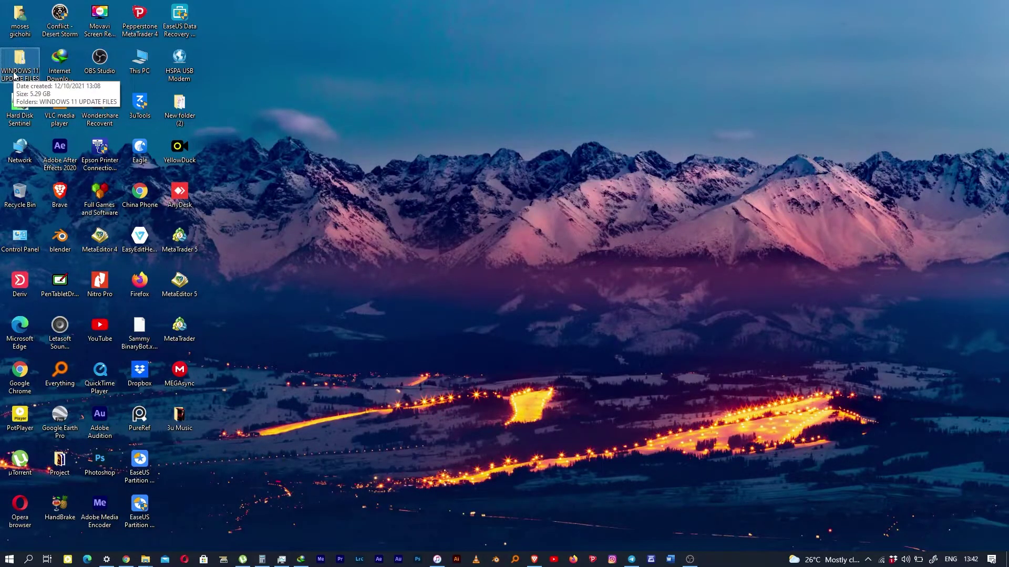
{"action": "double_click", "coordinate": [15, 76]}
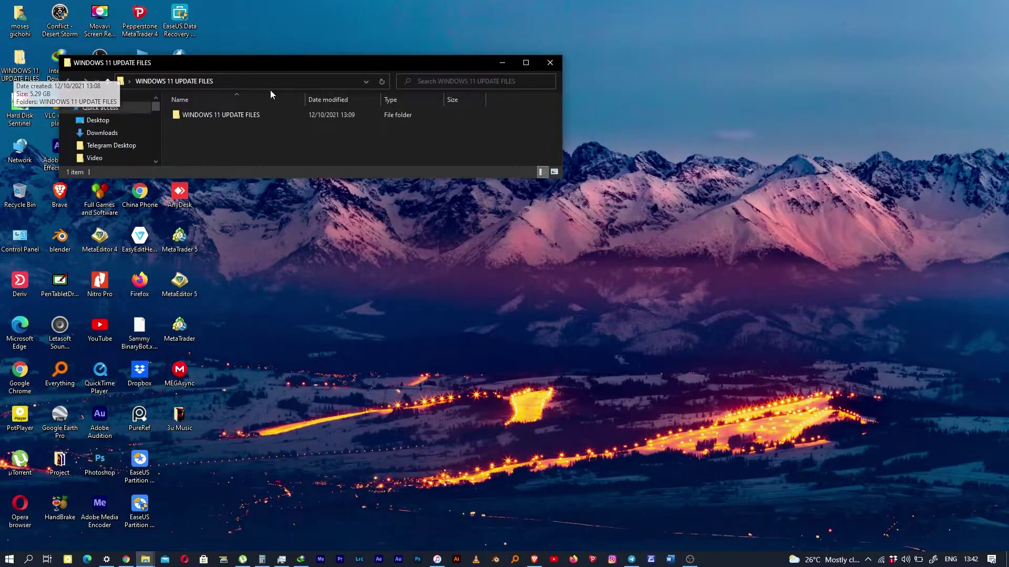
{"action": "double_click", "coordinate": [247, 118]}
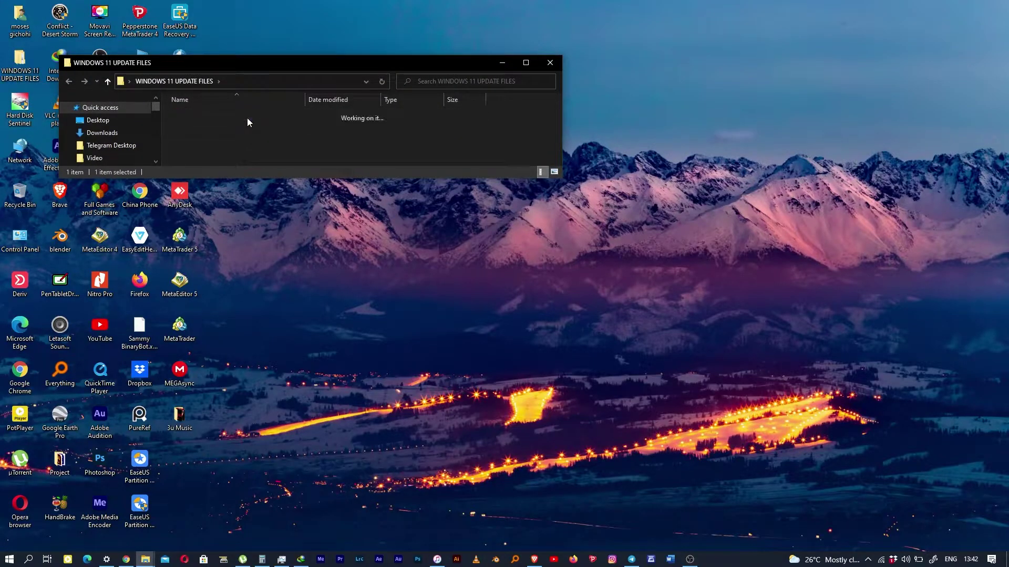
{"action": "left_click_drag", "start_coordinate": [351, 60], "coordinate": [557, 111]}
{"action": "scroll", "coordinate": [649, 181], "scroll_direction": "down", "scroll_amount": 2}
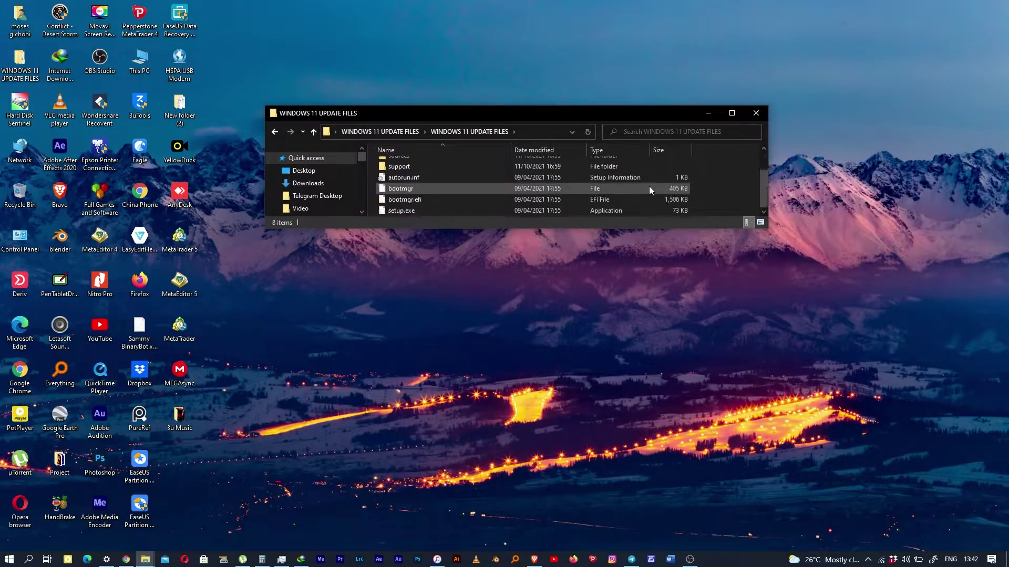
{"action": "key", "text": "super+Right"}
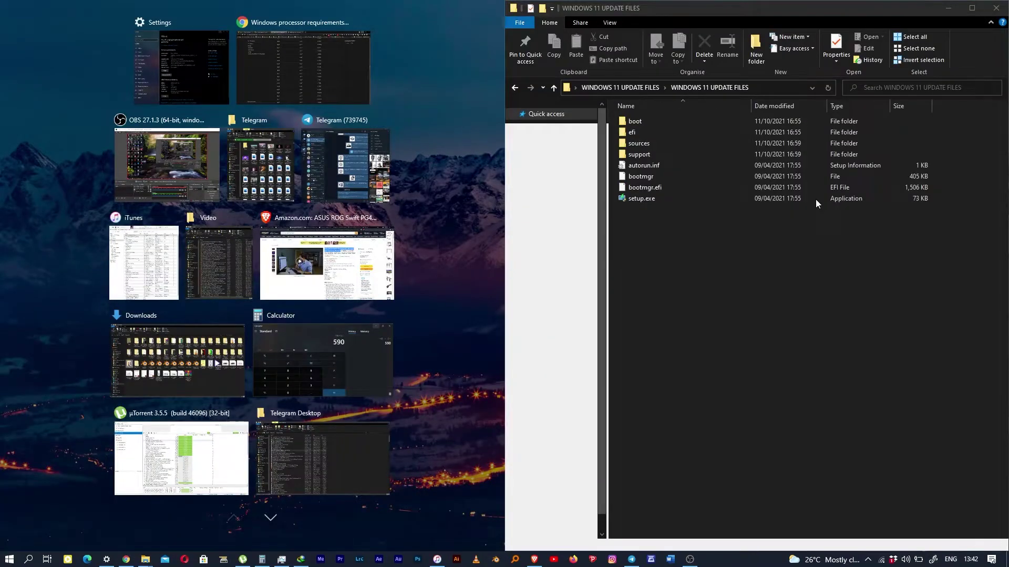
{"action": "left_click", "coordinate": [815, 200]}
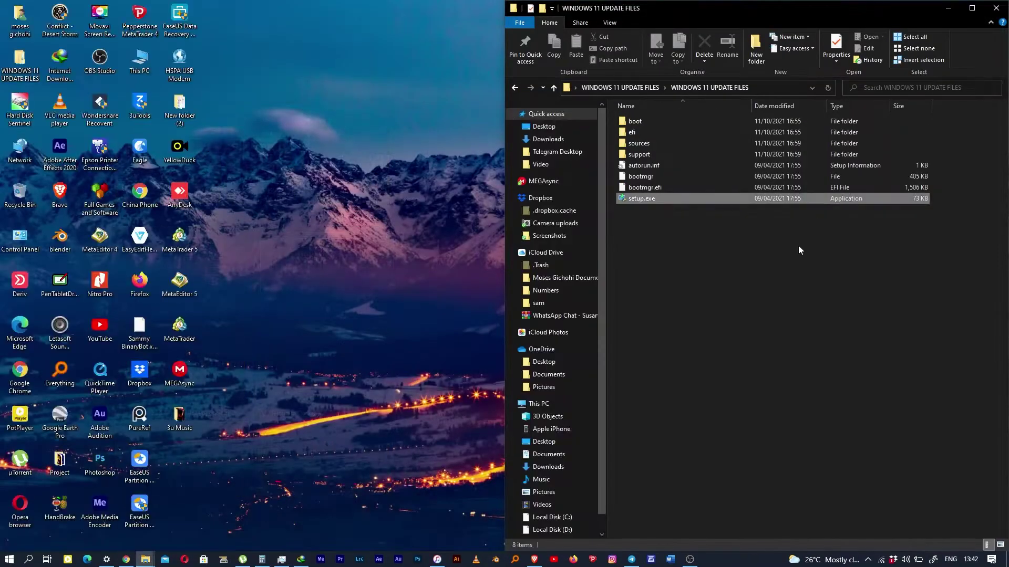
Step: Run setup.exe with update downloads set to 'Not right now' and continue
{"action": "double_click", "coordinate": [647, 198]}
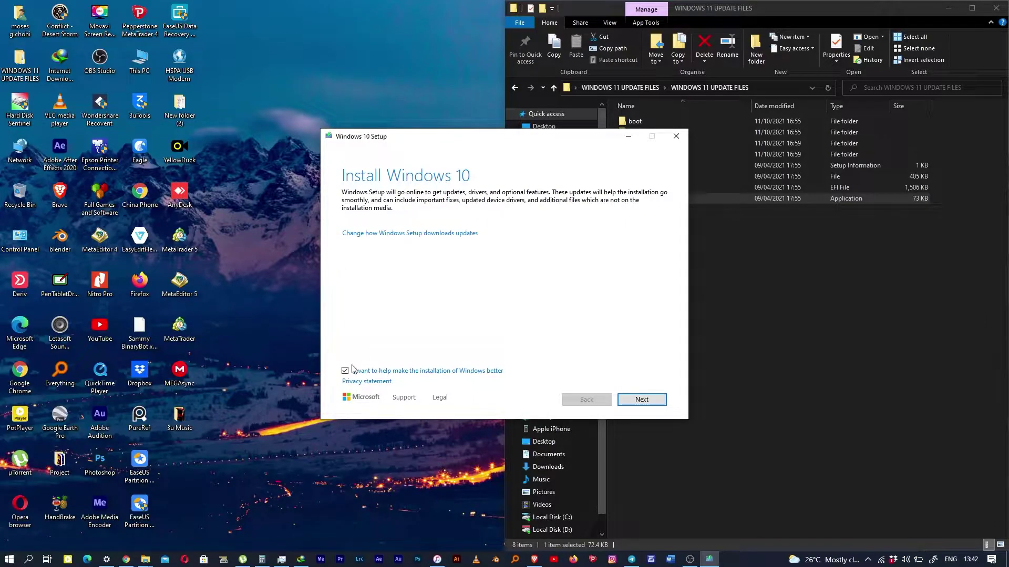
{"action": "left_click", "coordinate": [424, 233]}
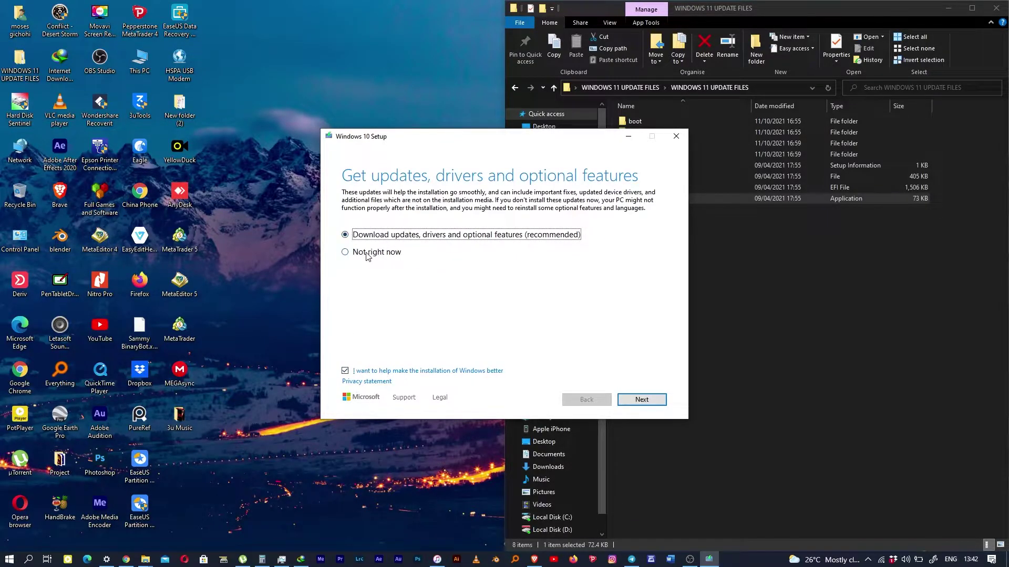
{"action": "left_click", "coordinate": [356, 256]}
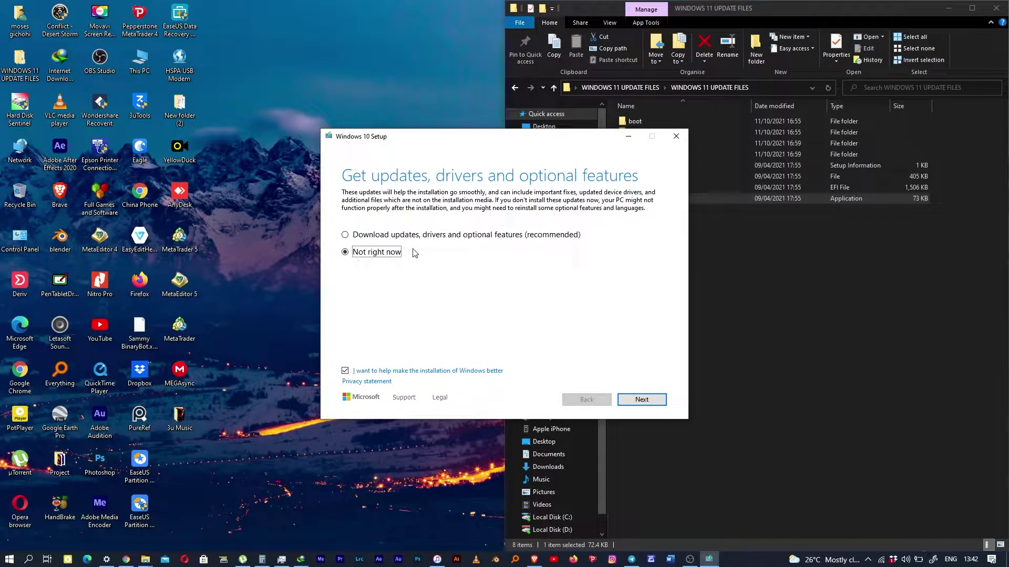
{"action": "left_click", "coordinate": [637, 400]}
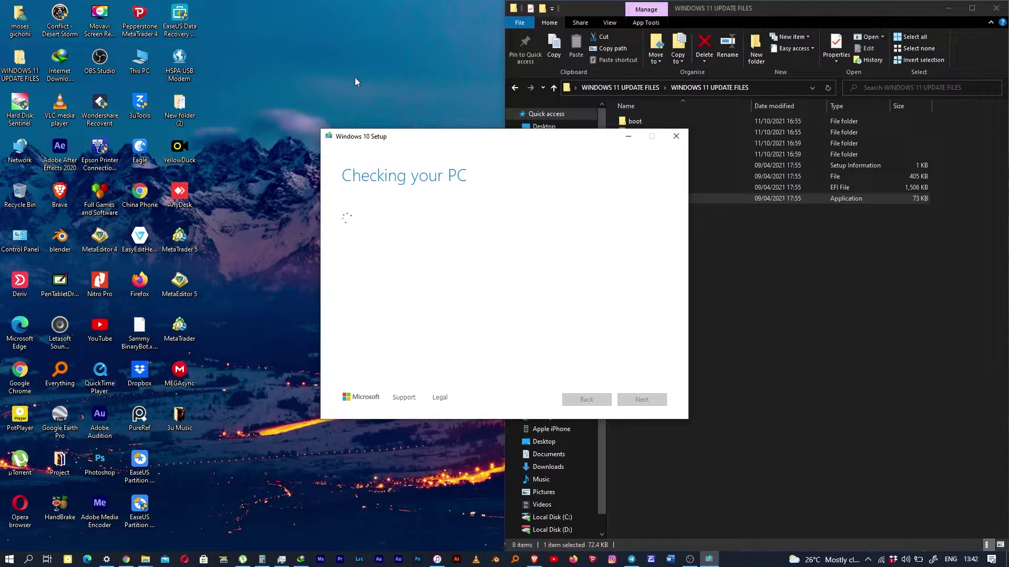
Step: Move the Setup window to the upper left while it checks the PC
{"action": "left_click_drag", "start_coordinate": [388, 139], "coordinate": [126, 67]}
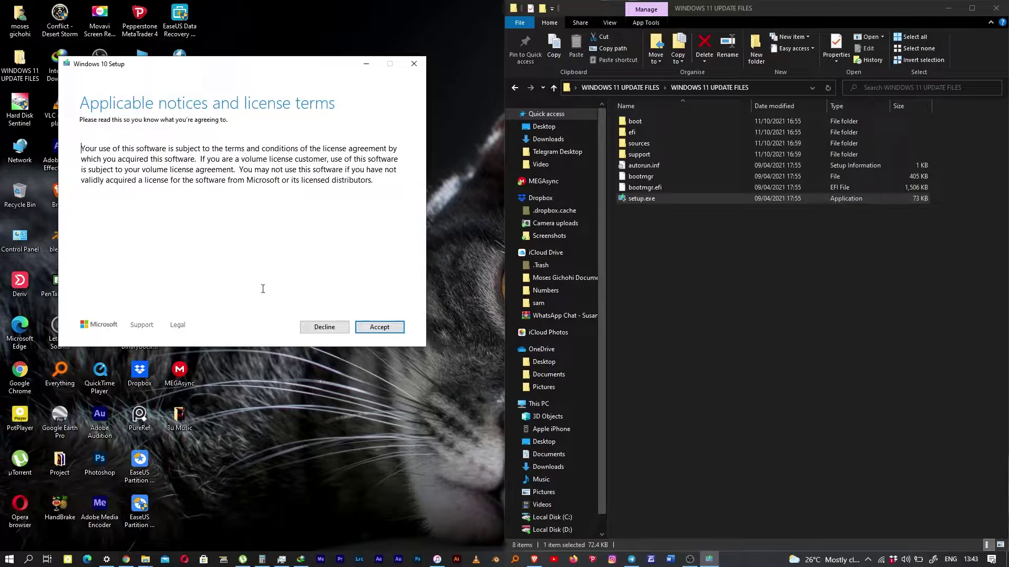
Step: Accept the license terms and wait for the 'What needs your attention' page
{"action": "left_click", "coordinate": [383, 328]}
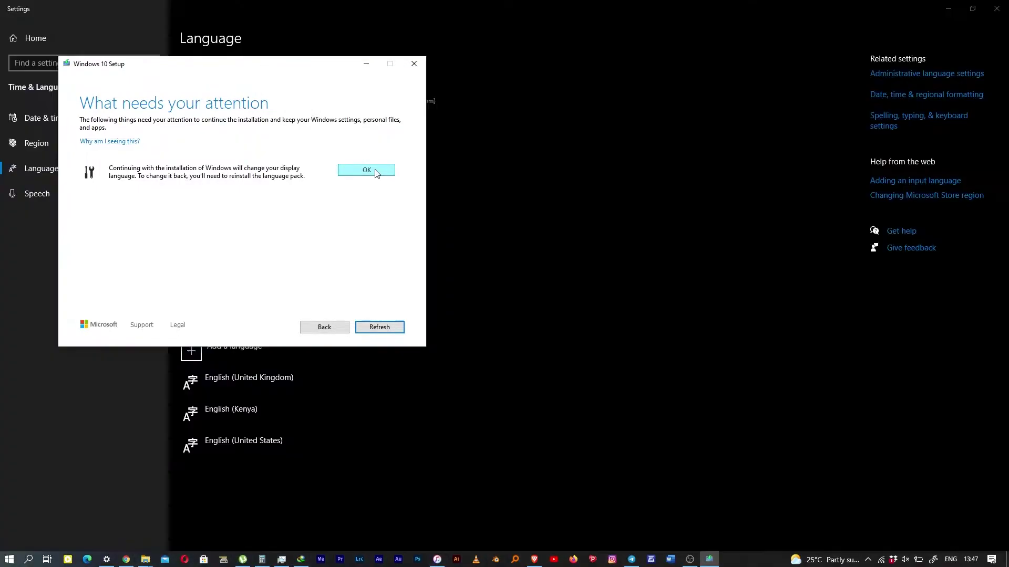
Step: Dismiss the display-language warning with OK and unmute the computer's sound
{"action": "left_click", "coordinate": [376, 173]}
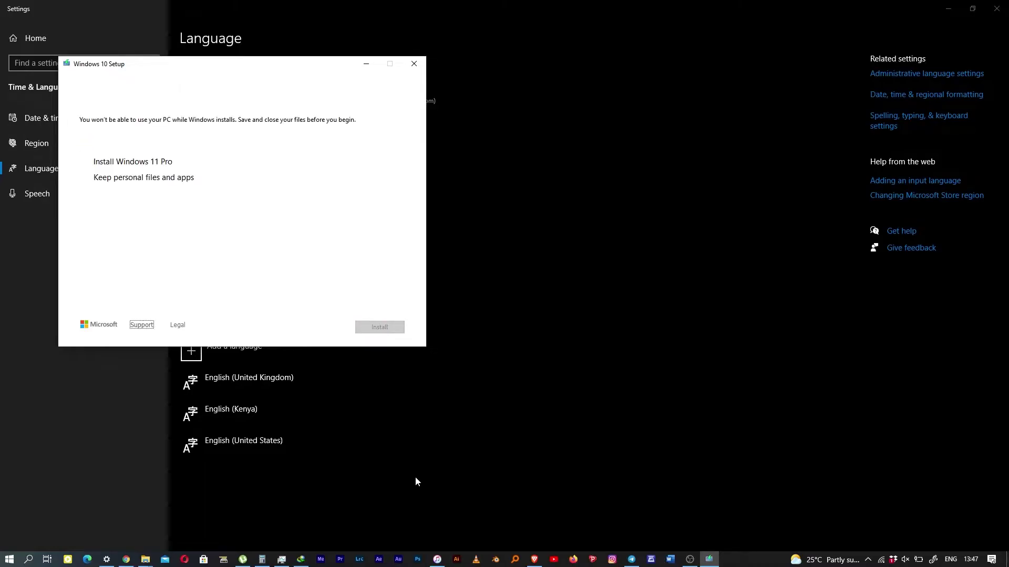
{"action": "key", "text": "XF86AudioMute"}
{"action": "key", "text": "XF86AudioMute"}
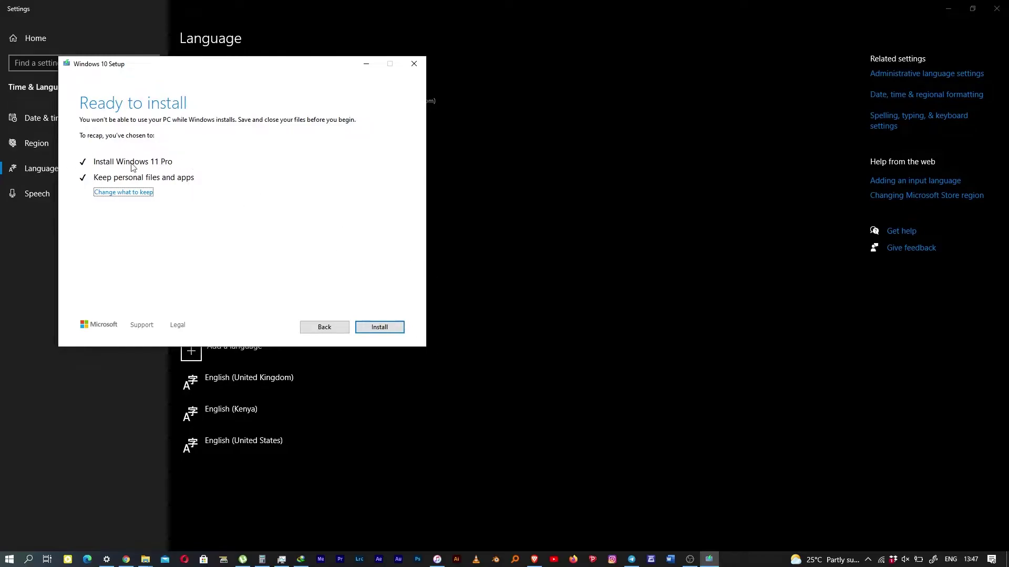
Step: Begin installing Windows 11 Pro from Setup's 'Ready to install' page
{"action": "left_click", "coordinate": [380, 328]}
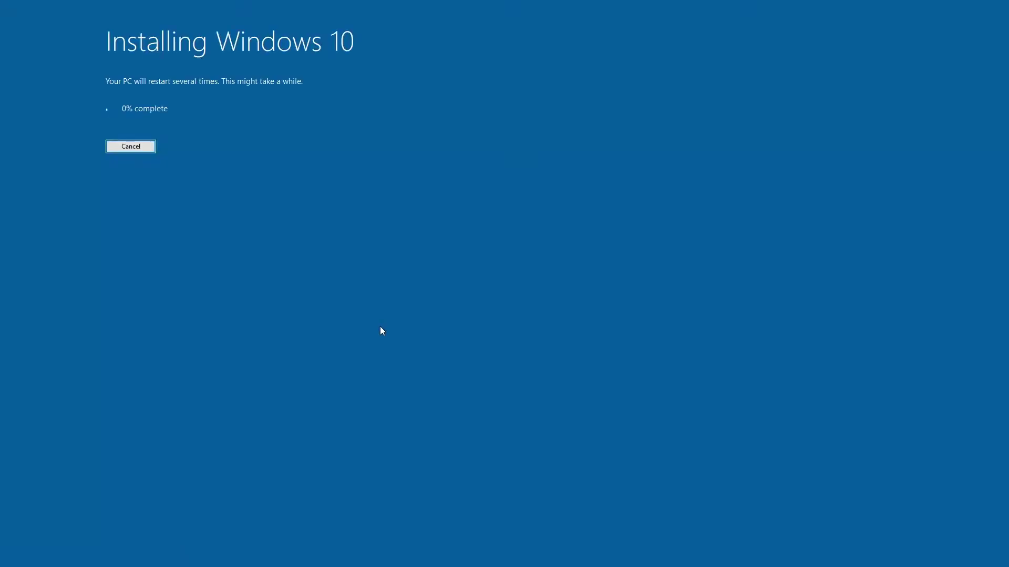